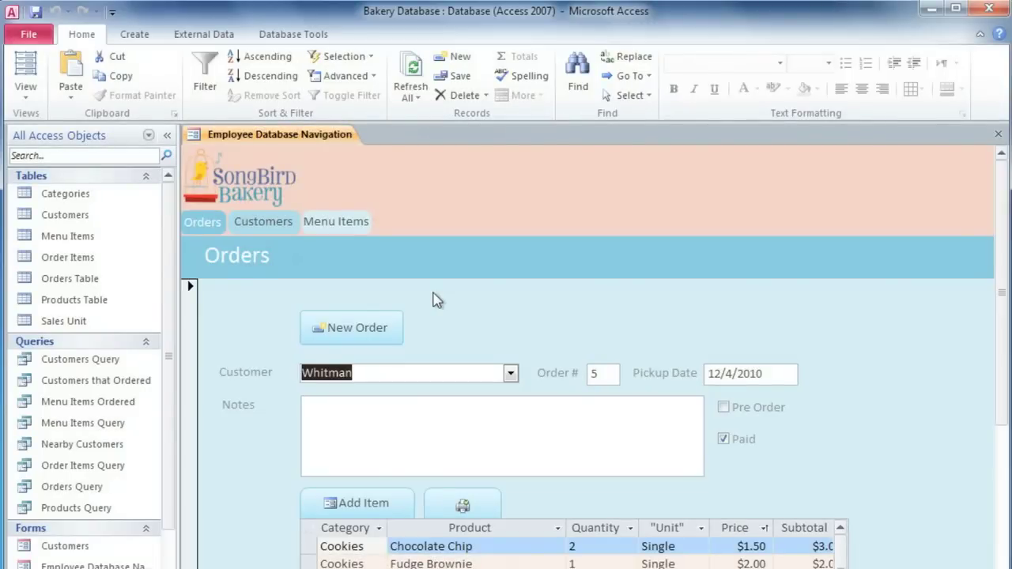
- Launch the Report Wizard from the Create tab and show its tables/queries list
left_click(136, 35)
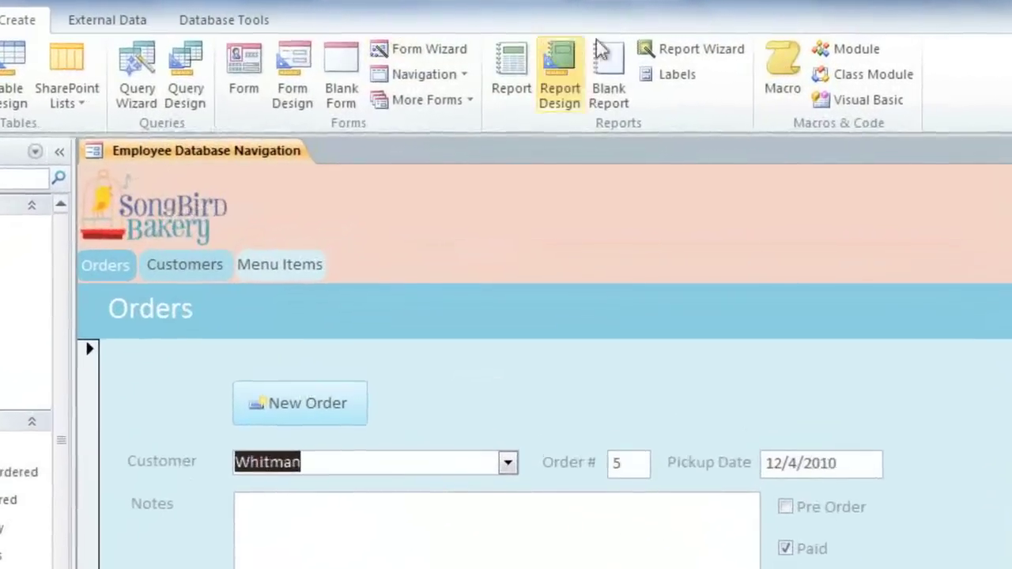
left_click(695, 52)
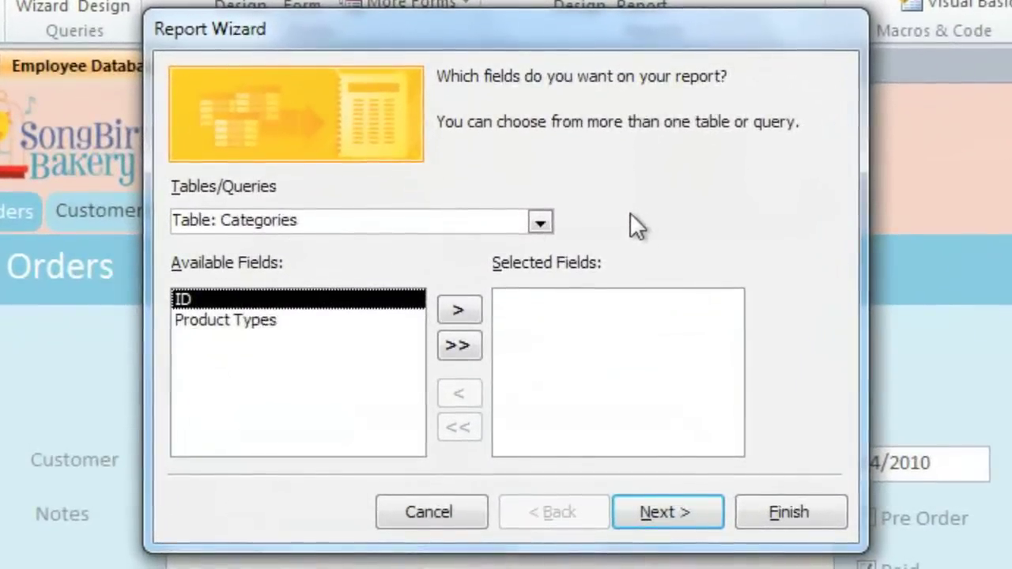
left_click(540, 221)
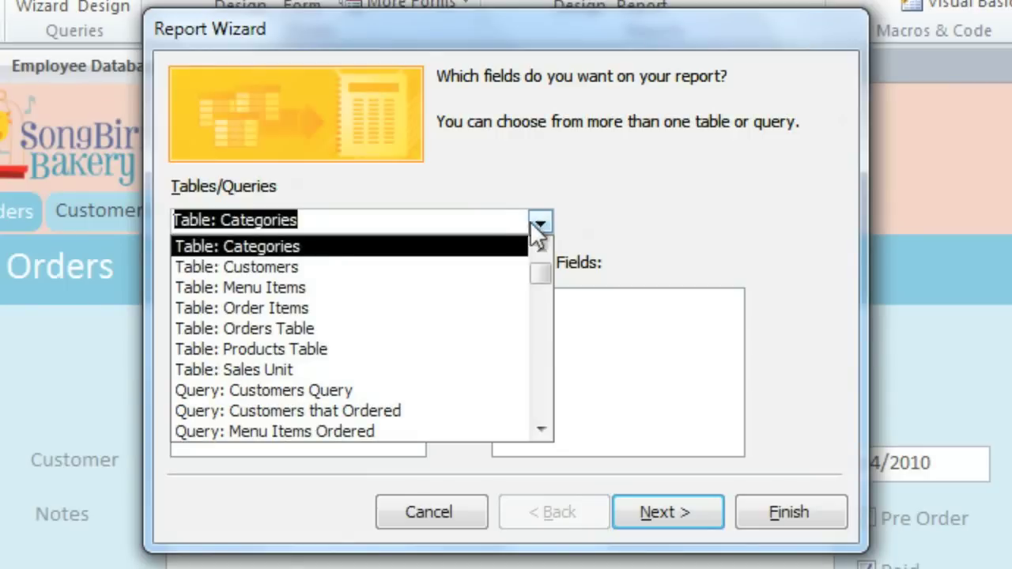
- Add Product Types from Categories, then Product Name and Description from Products Table
left_click(292, 245)
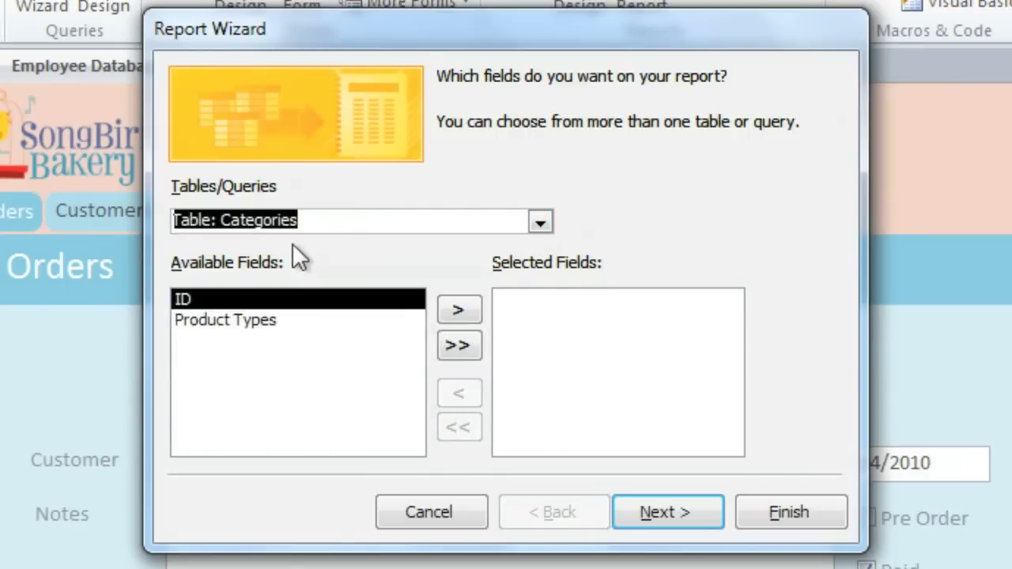
left_click(270, 319)
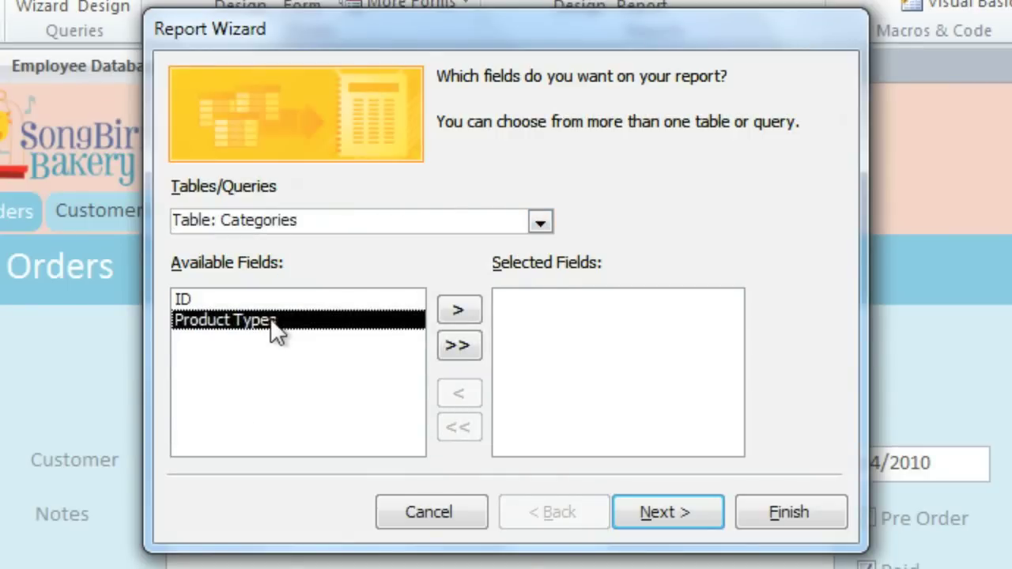
left_click(448, 311)
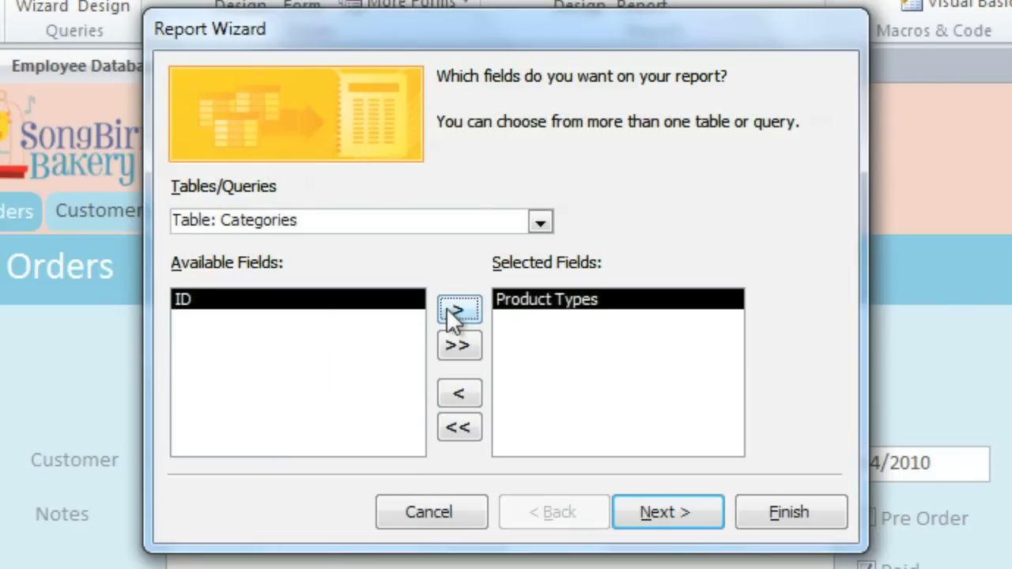
left_click(537, 224)
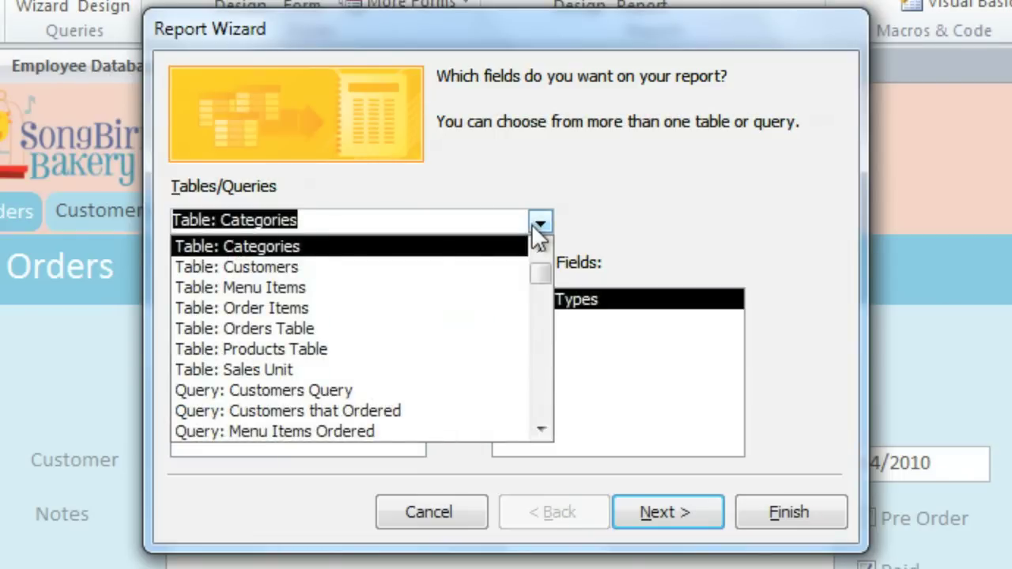
left_click(368, 348)
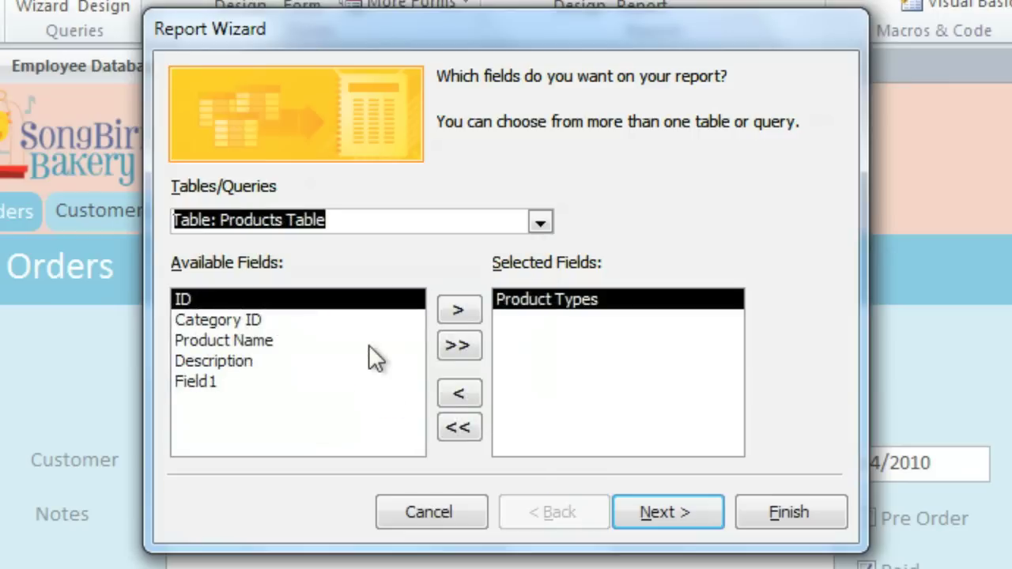
double_click(264, 345)
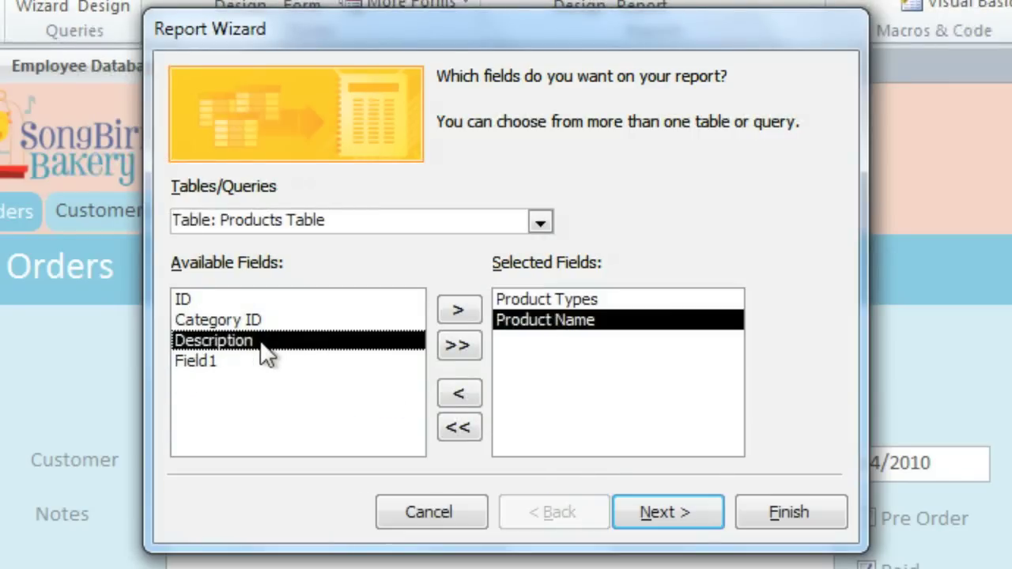
double_click(265, 348)
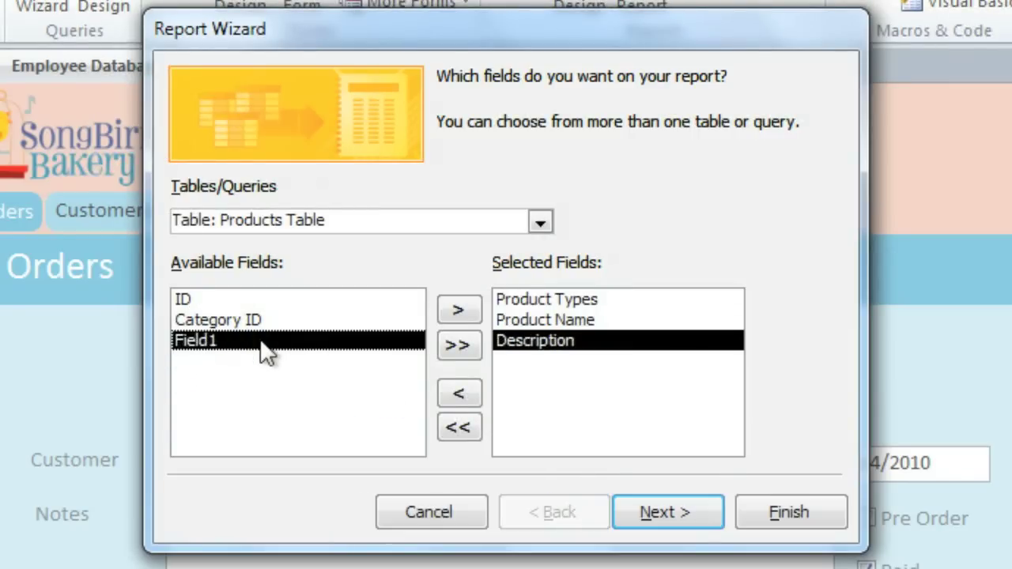
- Add Product Name from Sales Unit and Price from Menu Items, then continue to grouping
left_click(539, 223)
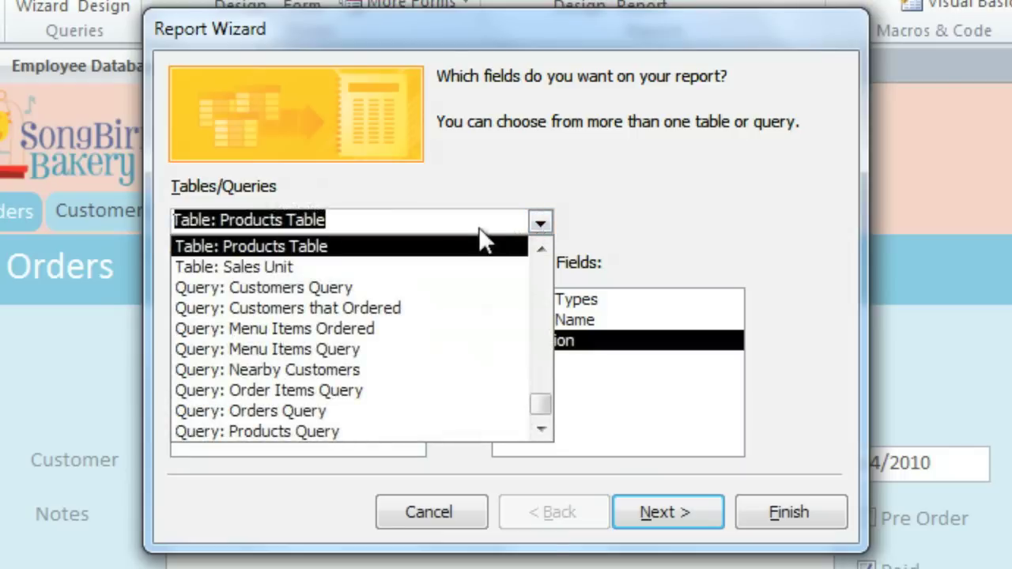
left_click(416, 265)
double_click(291, 321)
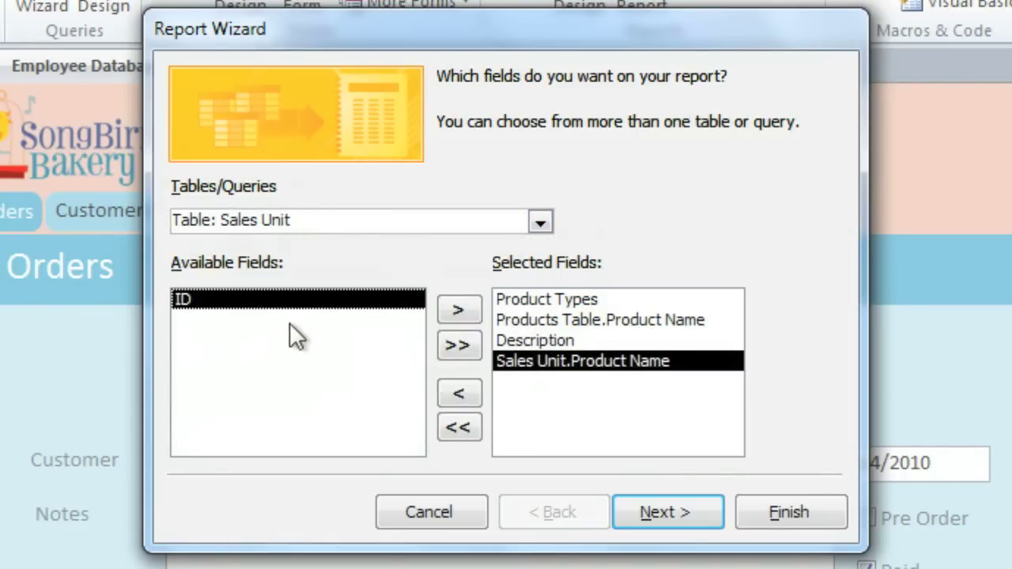
left_click(541, 223)
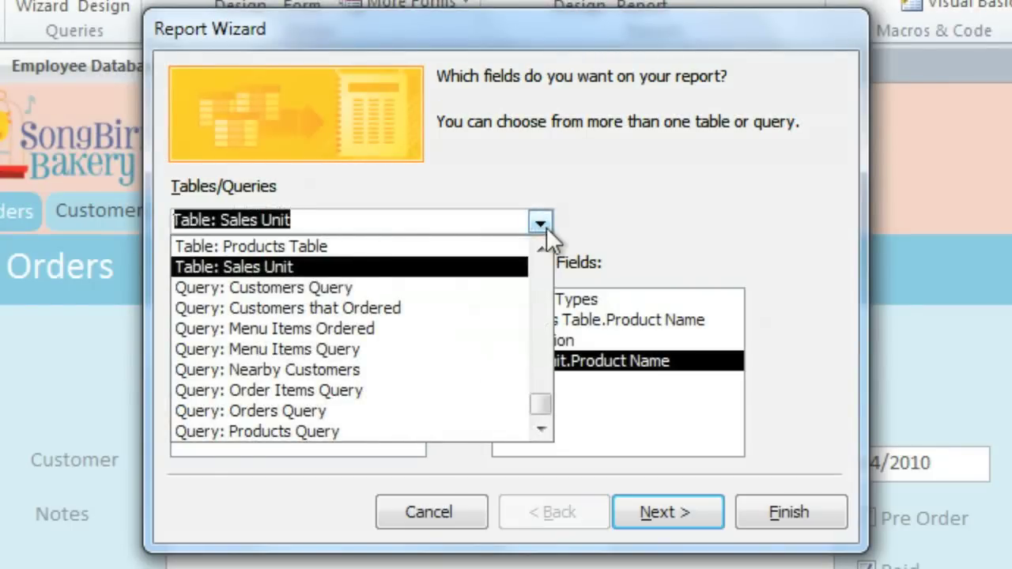
left_click(541, 248)
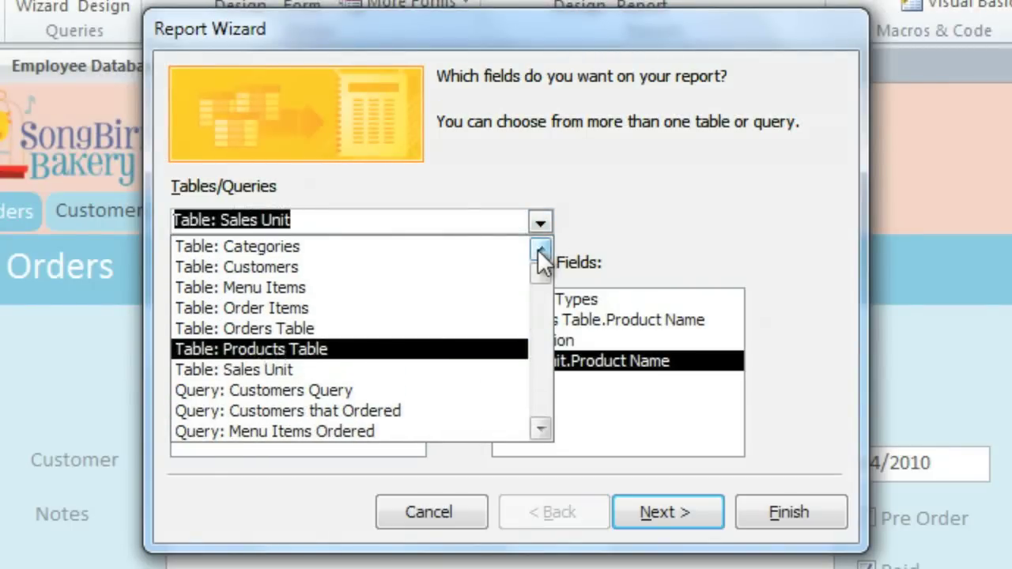
left_click(435, 288)
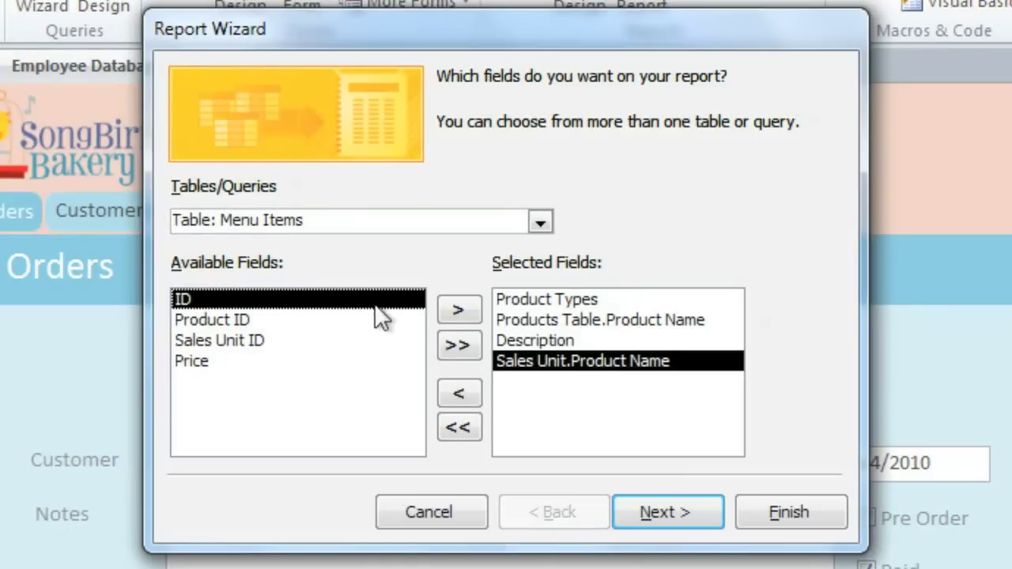
double_click(276, 357)
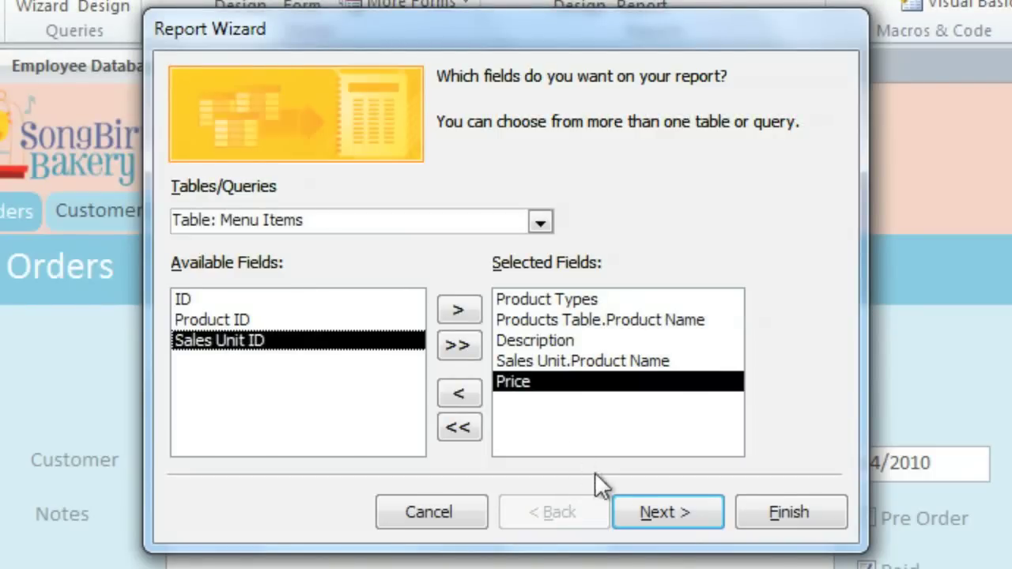
left_click(660, 510)
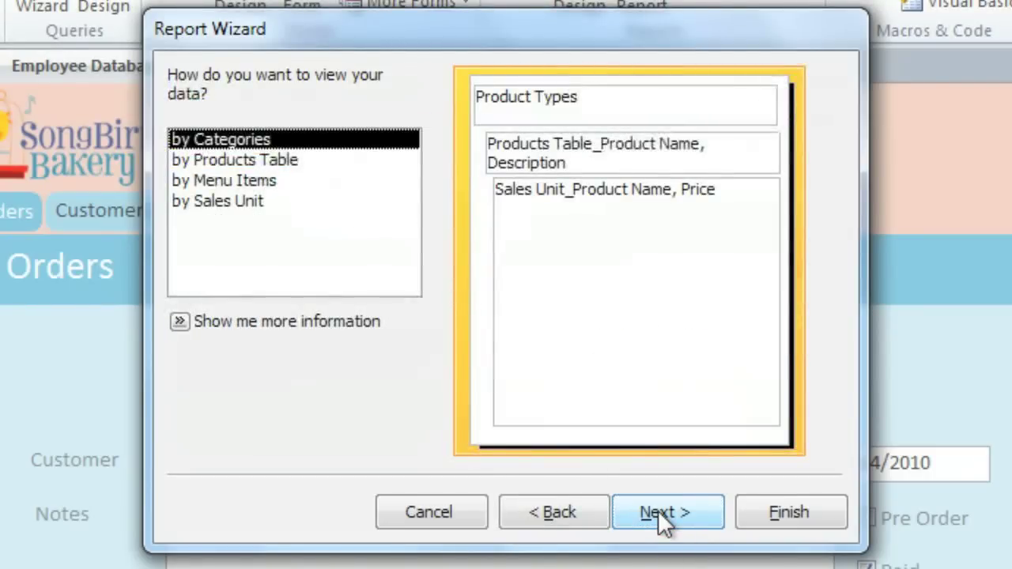
- Preview grouping by Products Table, Menu Items and Sales Unit, then keep 'by Categories'
left_click(265, 158)
left_click(265, 181)
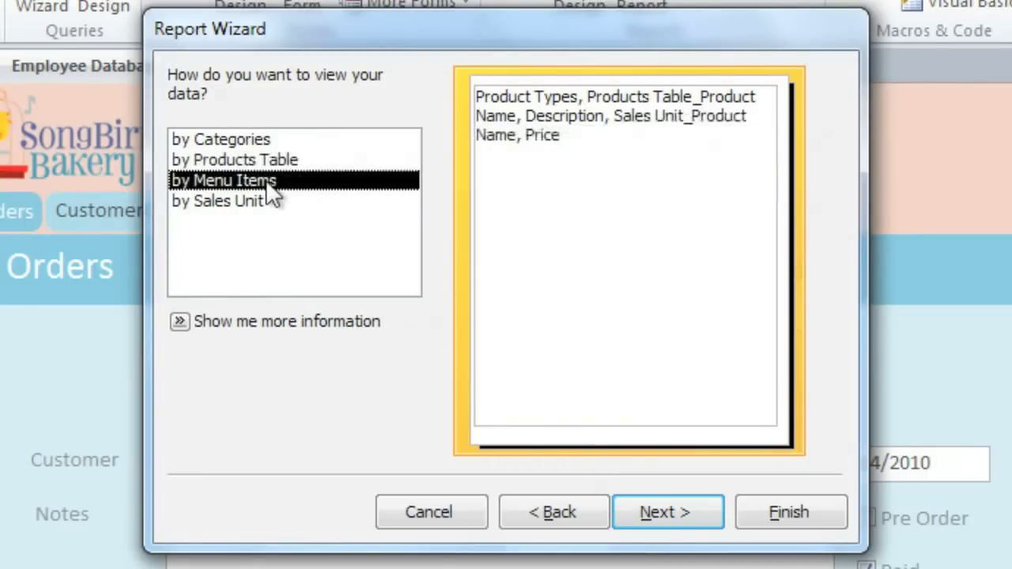
left_click(266, 203)
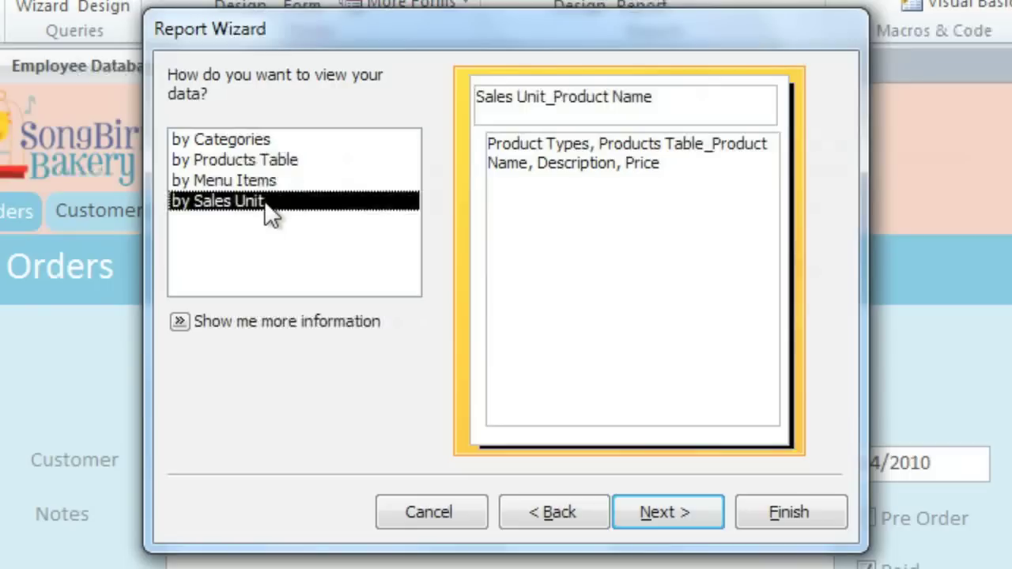
left_click(264, 145)
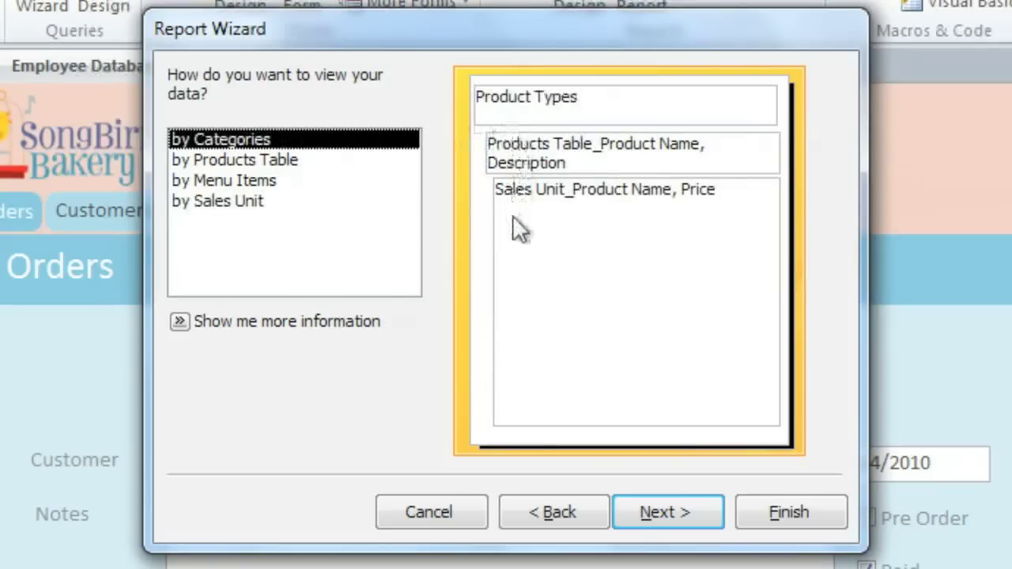
left_click(677, 511)
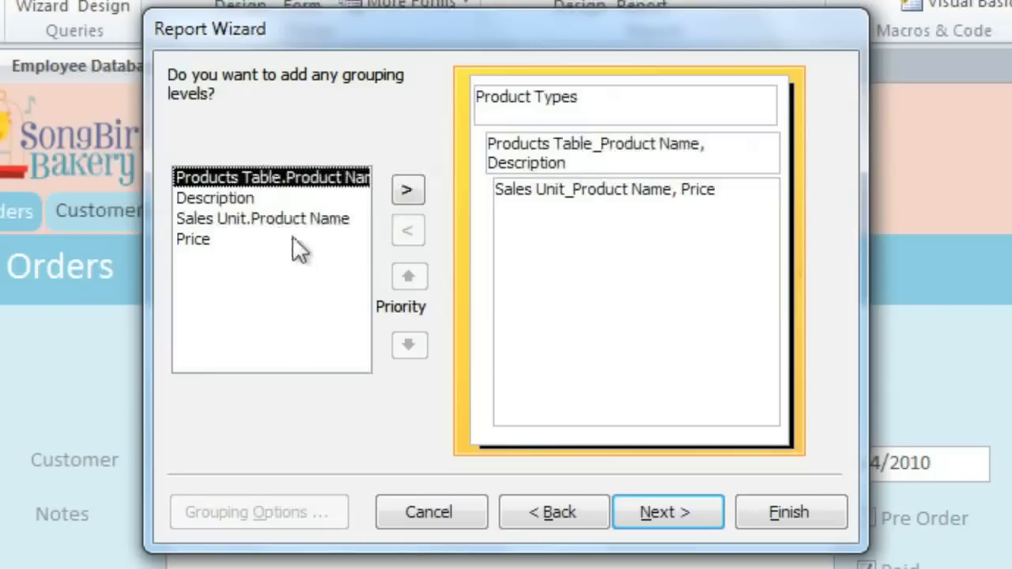
- Try Sales Unit Product Name as a grouping level, remove it, and continue to sorting
left_click(286, 220)
double_click(287, 219)
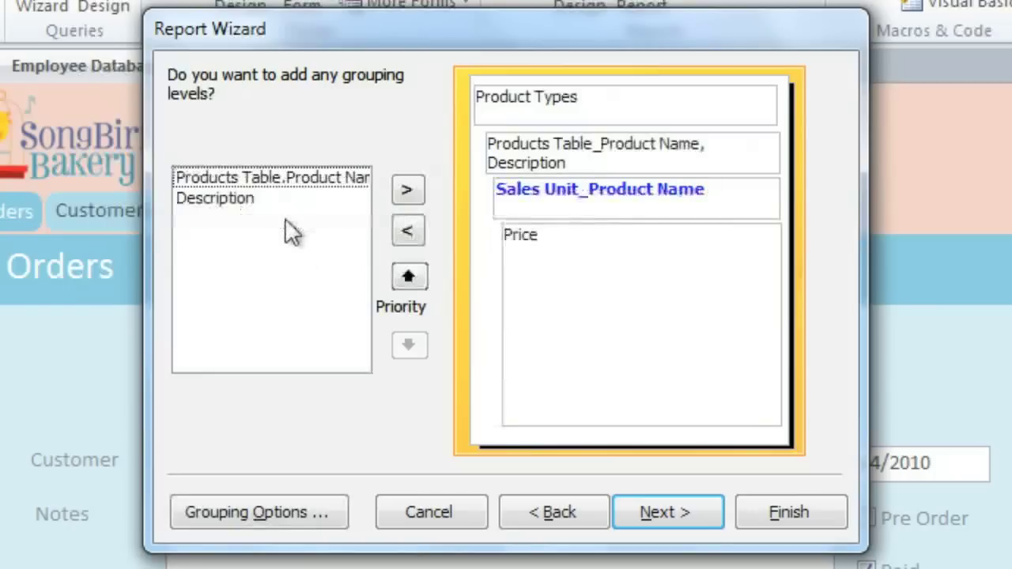
left_click(400, 274)
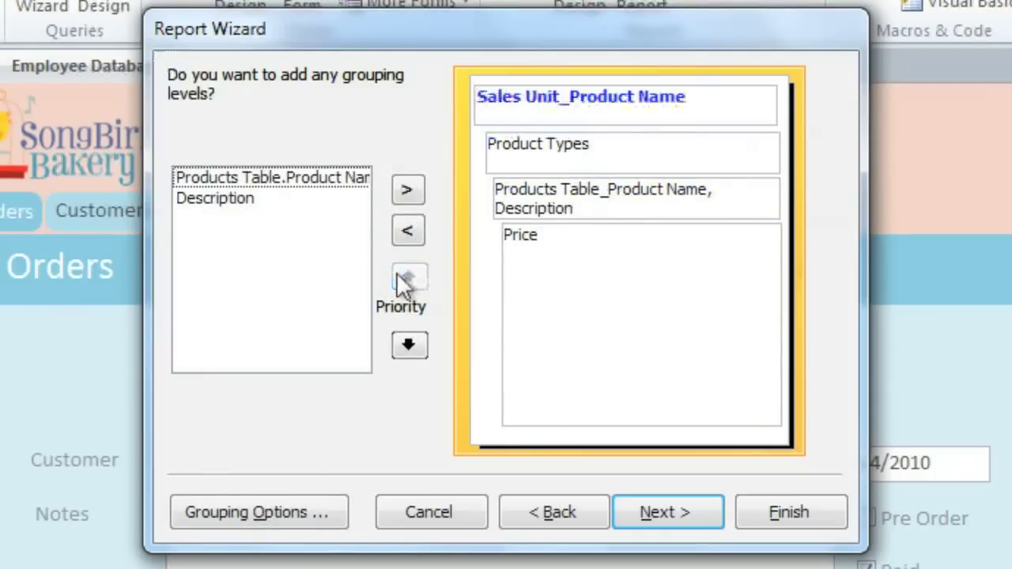
left_click(408, 232)
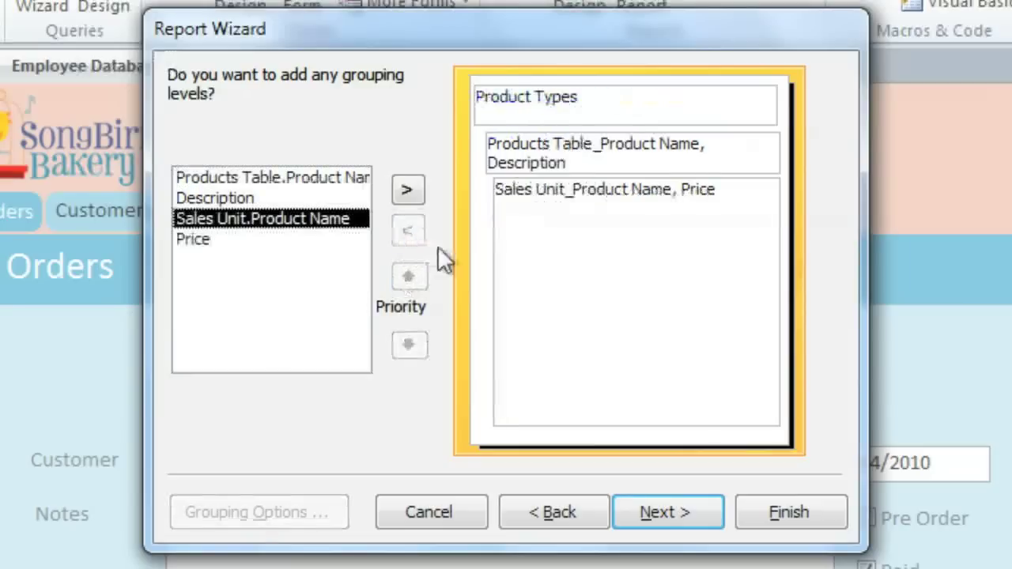
left_click(650, 512)
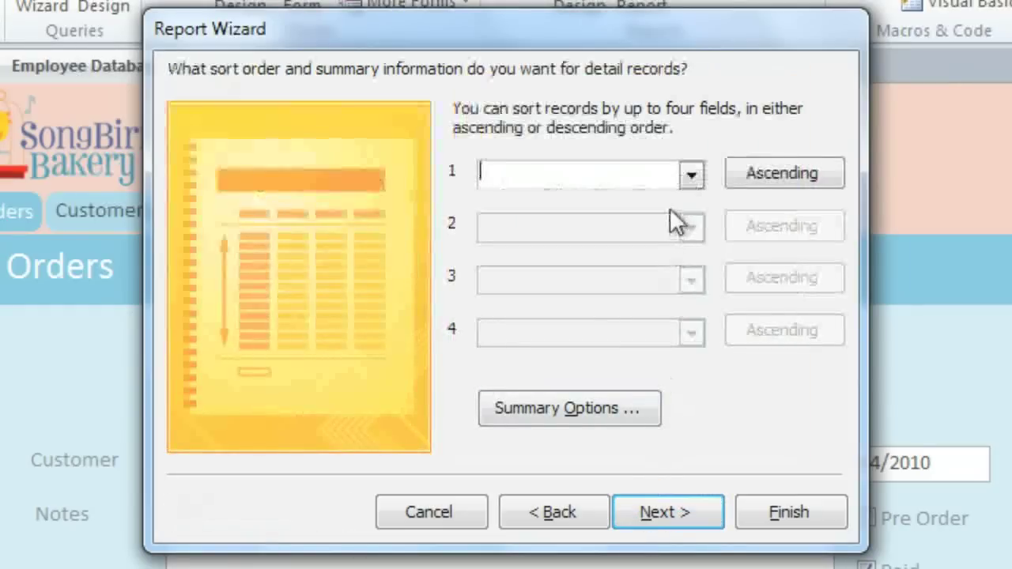
- Make Price the first sort field in descending order and continue to layout
left_click(692, 176)
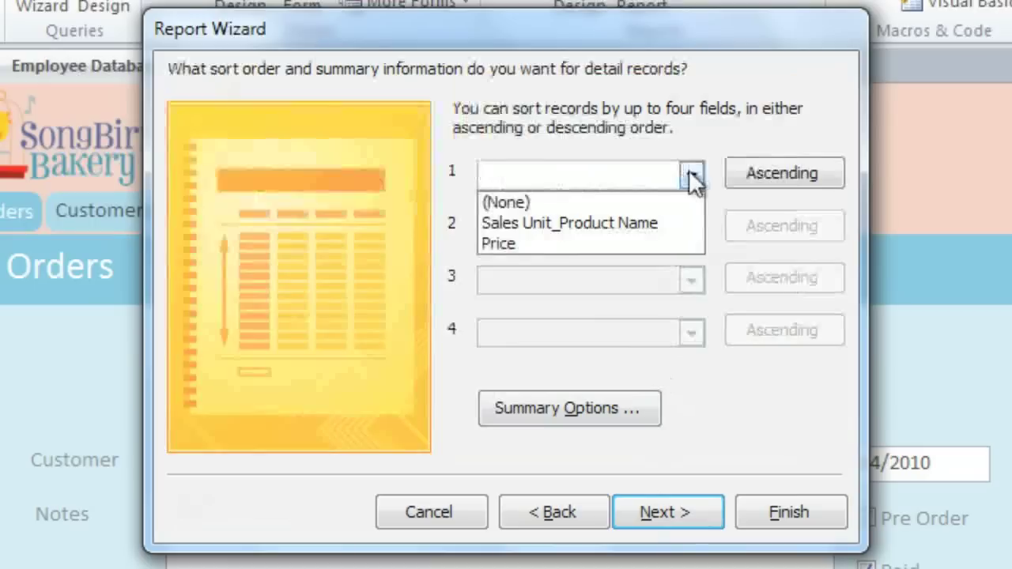
left_click(614, 241)
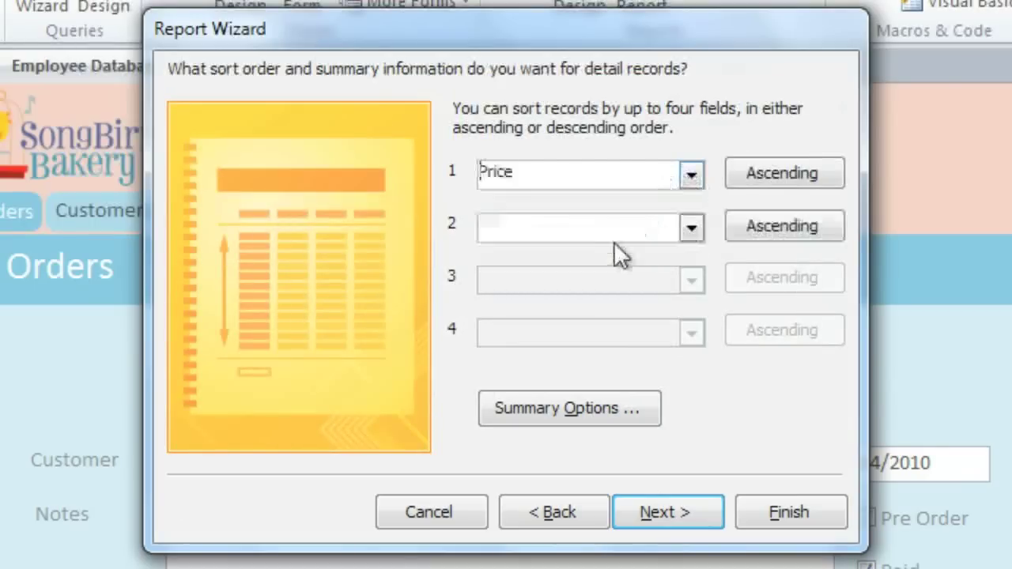
left_click(765, 177)
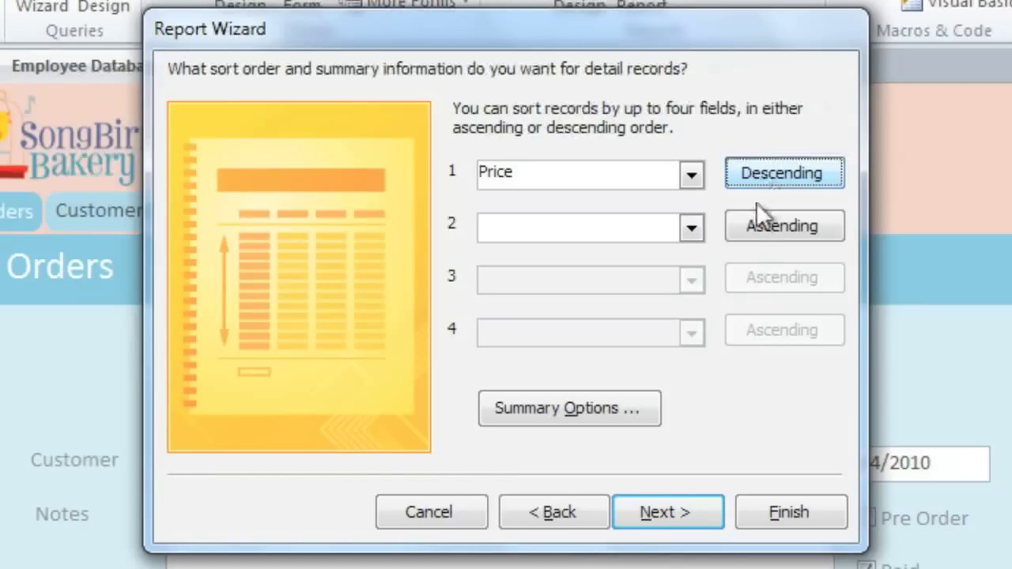
left_click(657, 512)
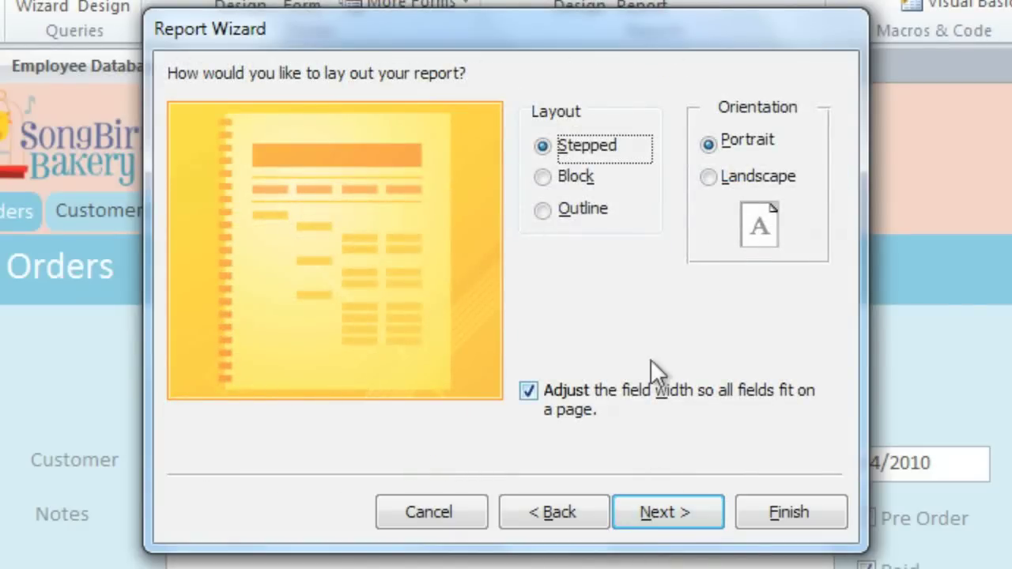
- Choose the Block layout with Portrait orientation after trying Outline, then continue
left_click(546, 177)
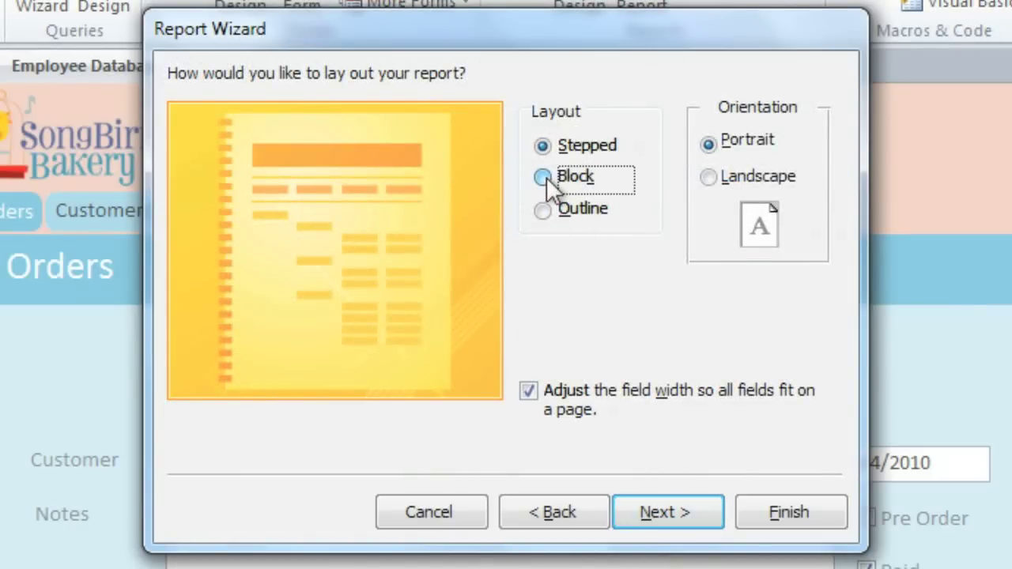
left_click(556, 218)
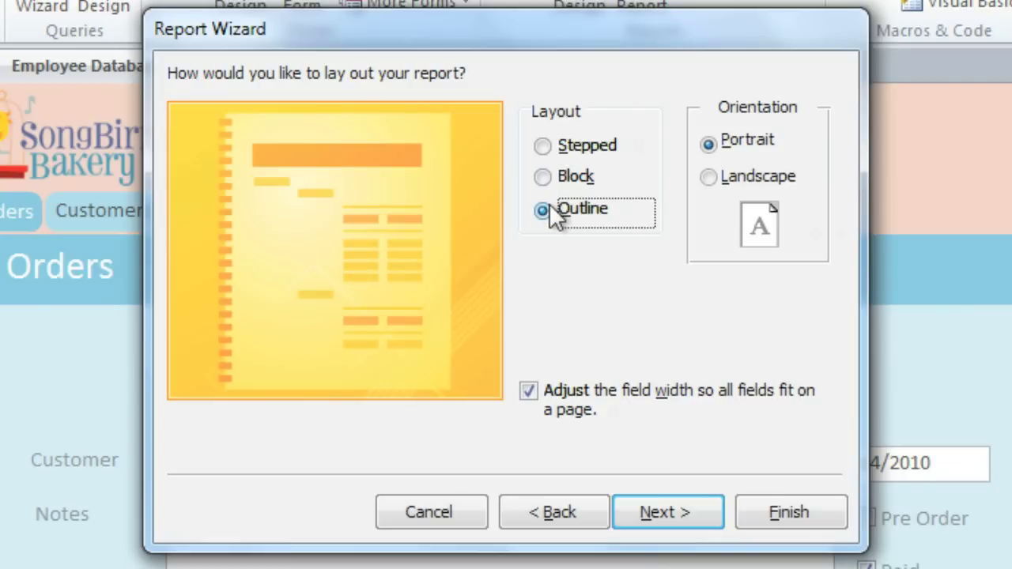
left_click(547, 177)
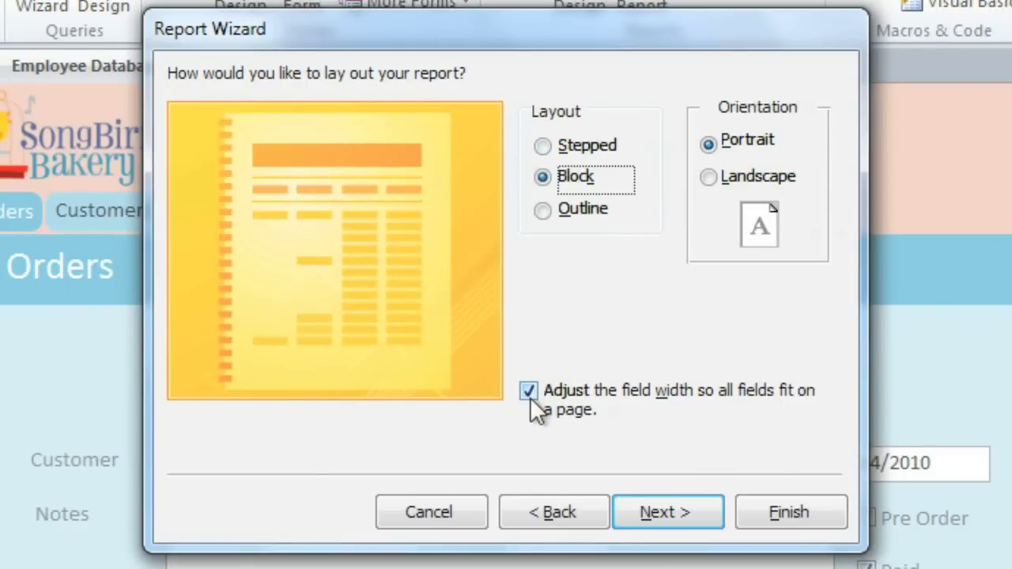
key("Tab")
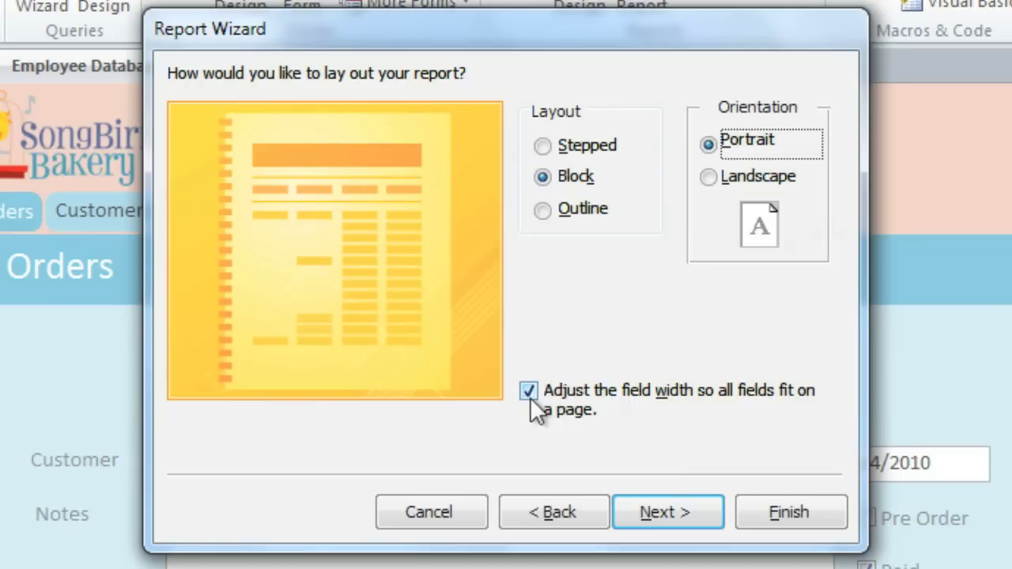
left_click(631, 507)
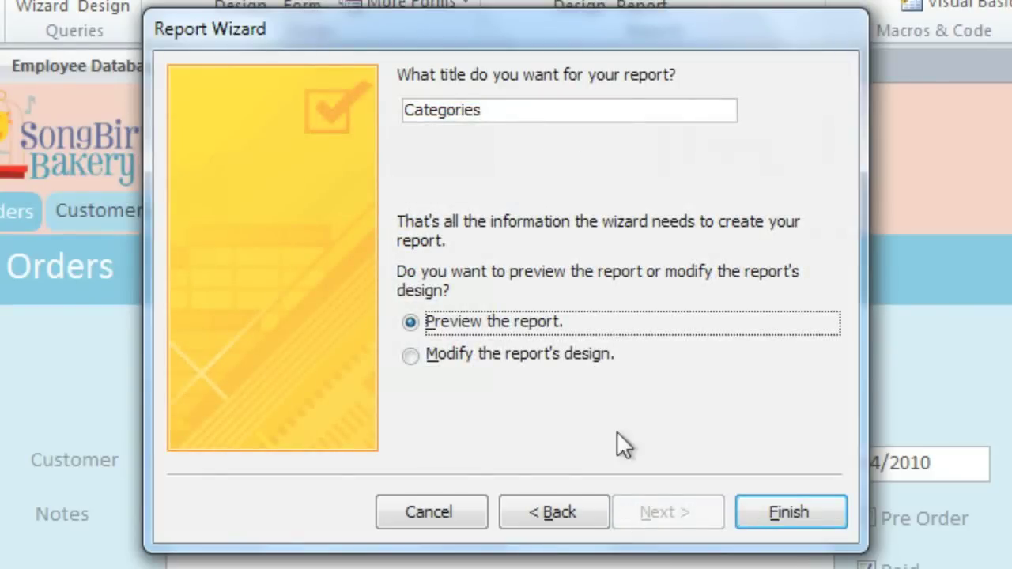
- Replace the default title with 'Menu Report' and finish the wizard into print preview
left_click_drag(527, 109, 370, 111)
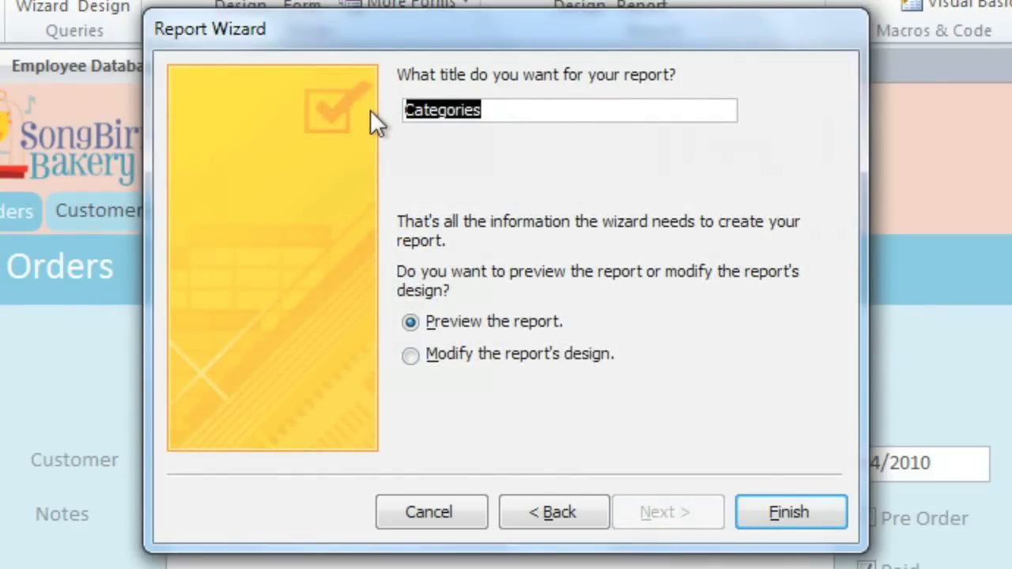
type("Menu Report")
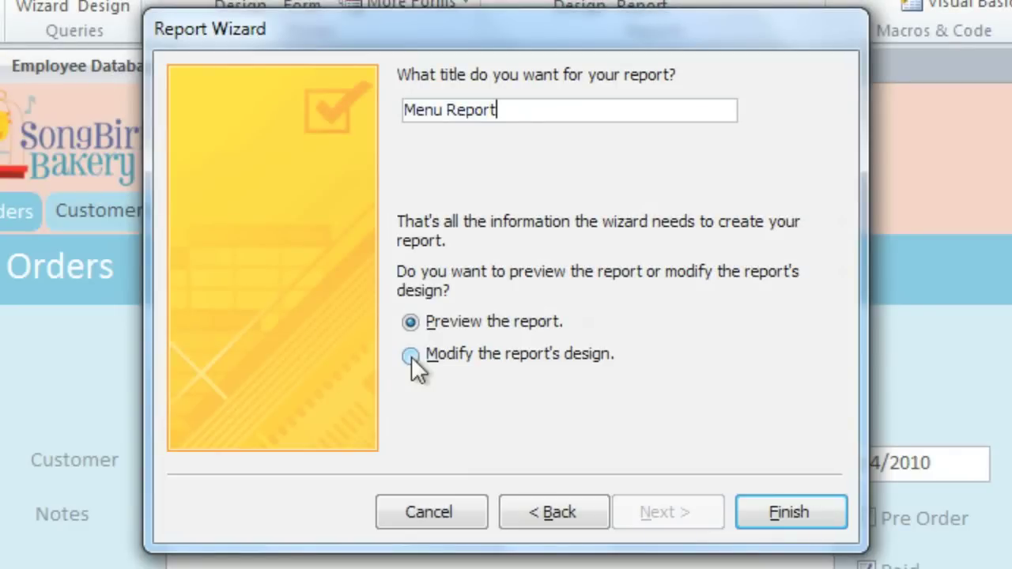
left_click(757, 512)
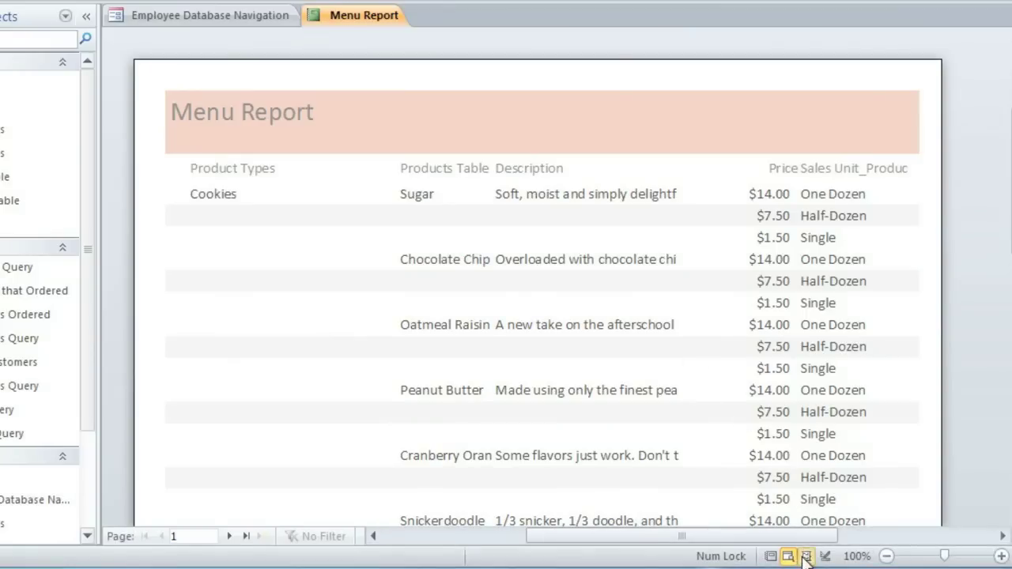
- Switch Menu Report to layout view via the status bar
left_click(806, 557)
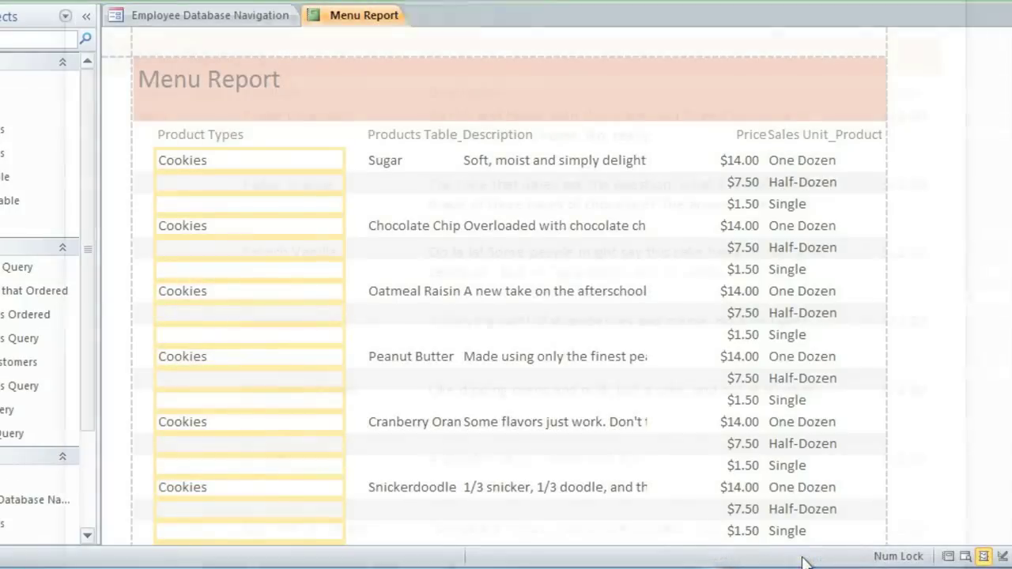